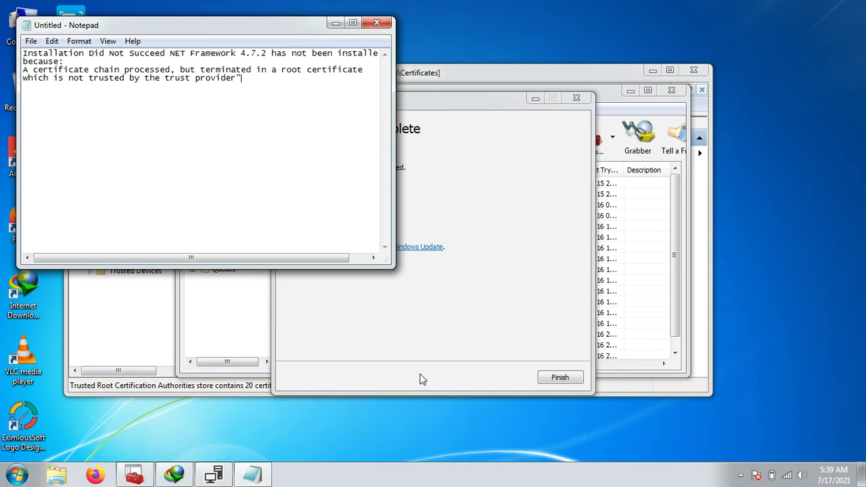
- Maximize the Notepad error note and highlight the 4.7.2 installation error text
click(353, 23)
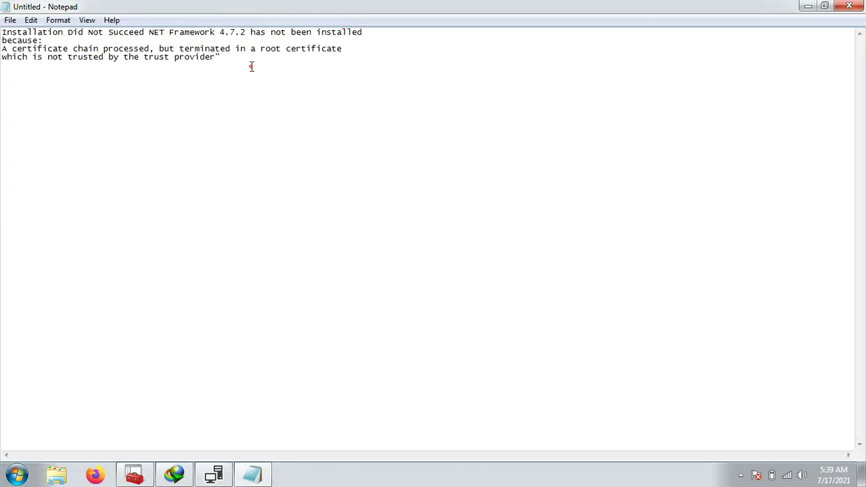
mouse_move(251, 66)
mouse_down()
mouse_move(75, 30)
mouse_move(148, 35)
mouse_up()
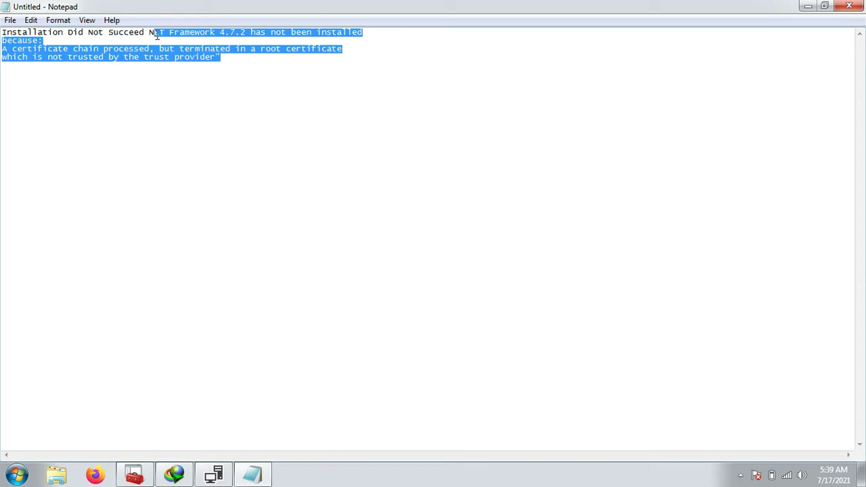
mouse_move(169, 34)
mouse_down()
mouse_move(251, 34)
mouse_move(226, 34)
mouse_up()
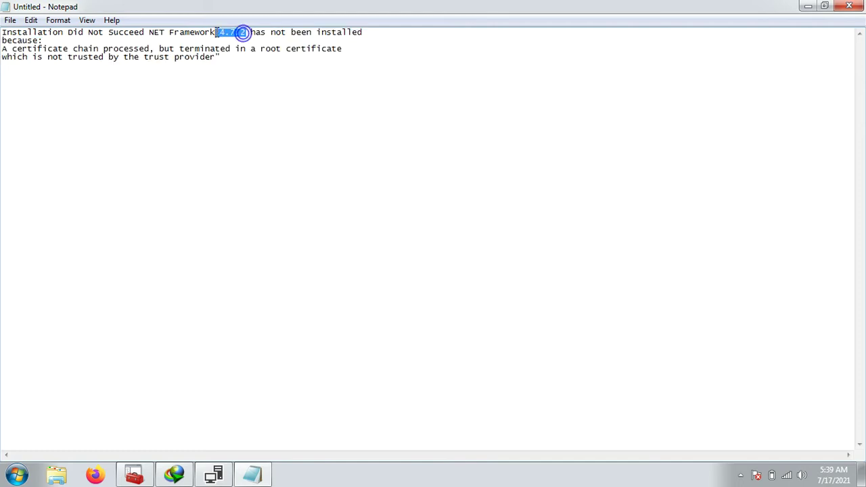
click(241, 33)
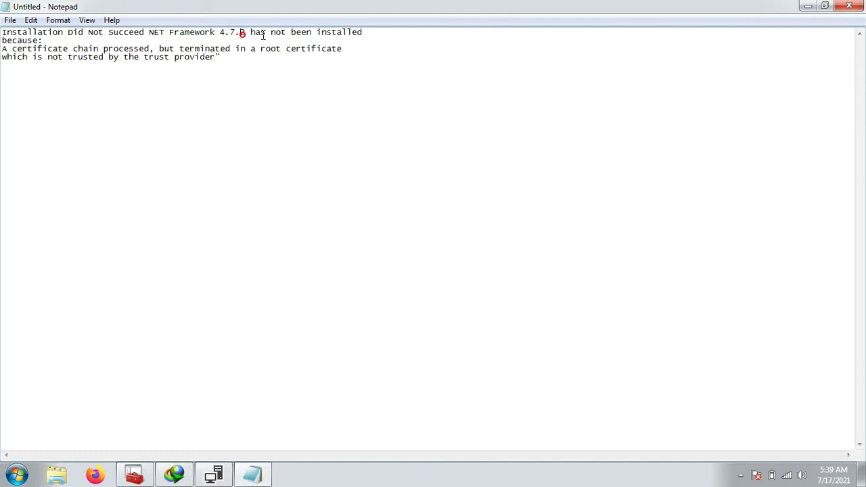
- Highlight the certificate chain explanation, then bring the .NET installer completion window forward
drag(67, 49, 20, 59)
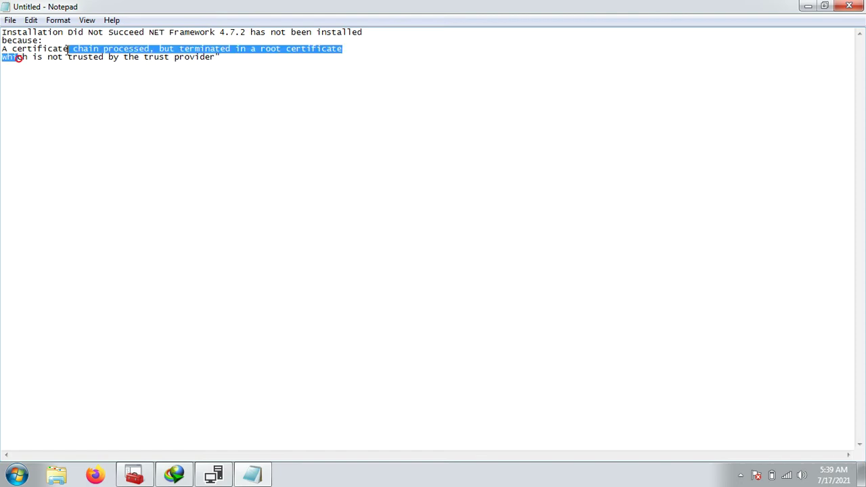
click(71, 51)
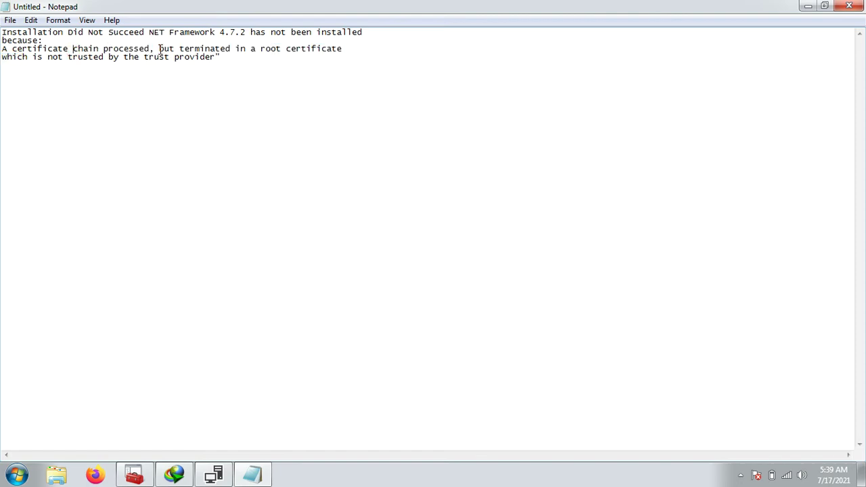
mouse_move(161, 50)
mouse_down()
mouse_move(97, 40)
mouse_move(73, 59)
mouse_move(220, 59)
mouse_up()
click(218, 60)
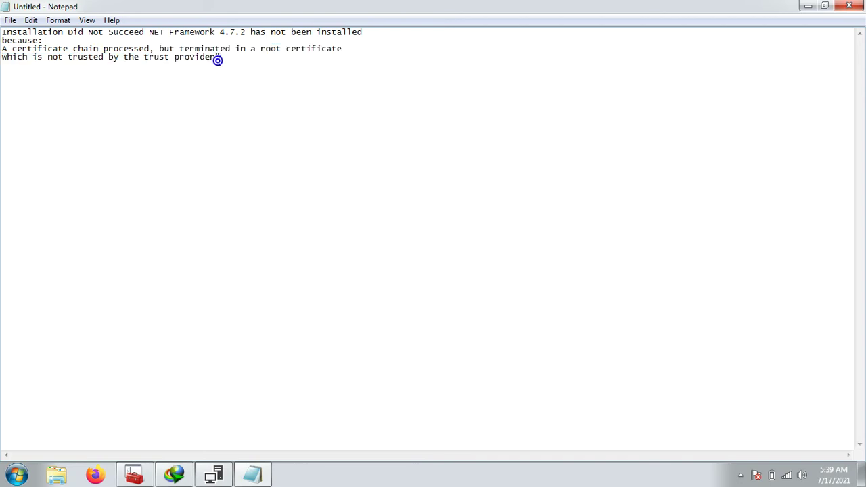
click(214, 473)
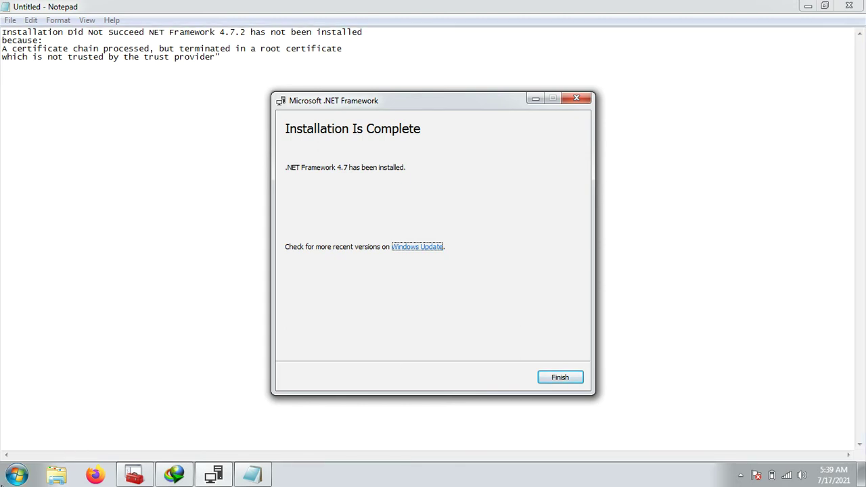
- Launch mmc from the Win+R Run dialog to get an empty Console Root window
click(17, 475)
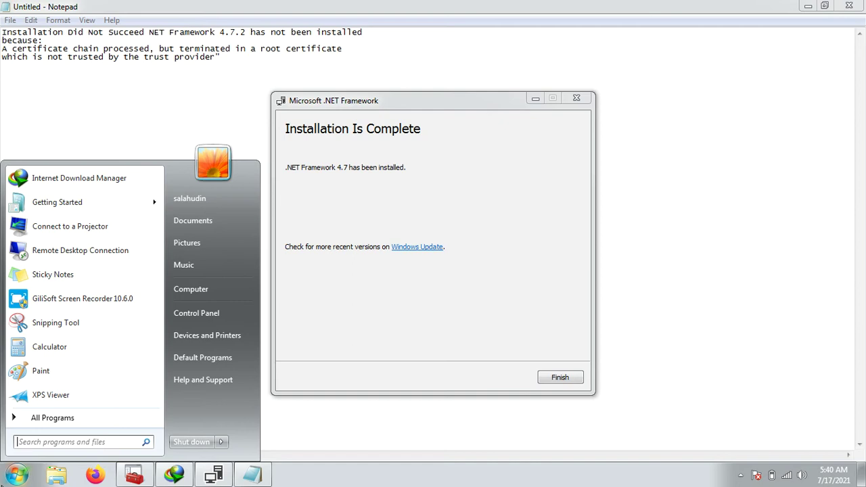
key(super+r)
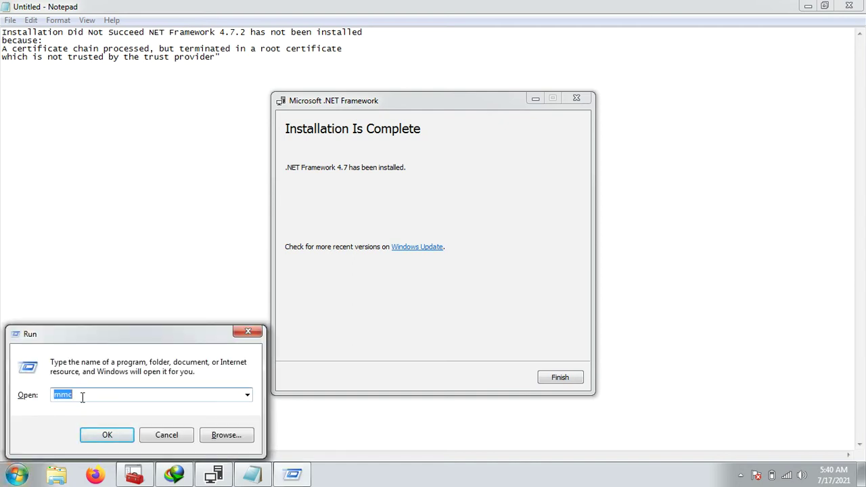
click(92, 434)
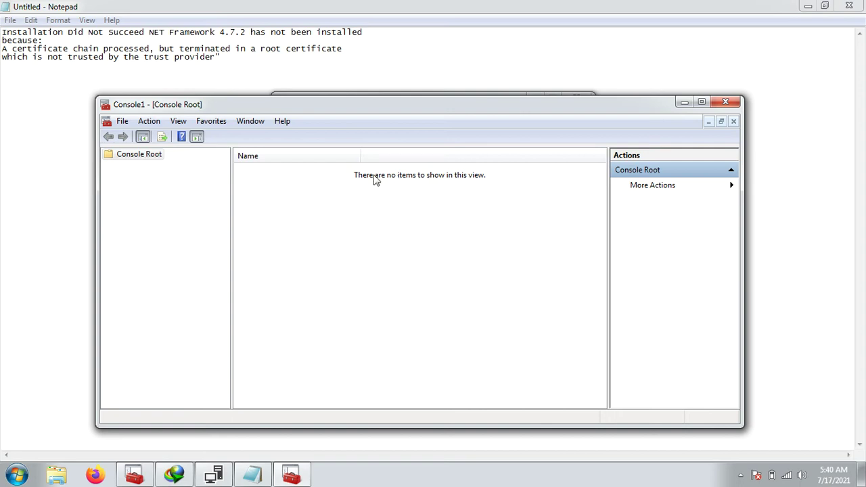
- Add the Certificates snap-in for the Computer account, managing the Local computer
click(119, 123)
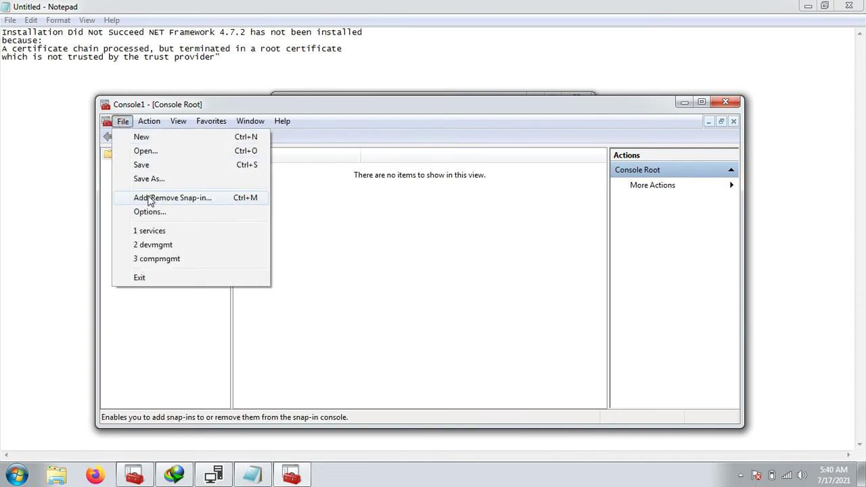
click(150, 198)
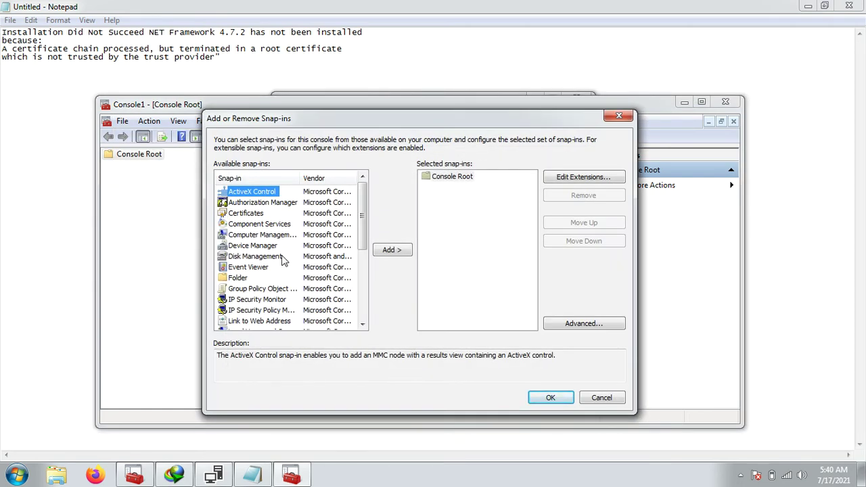
double_click(249, 213)
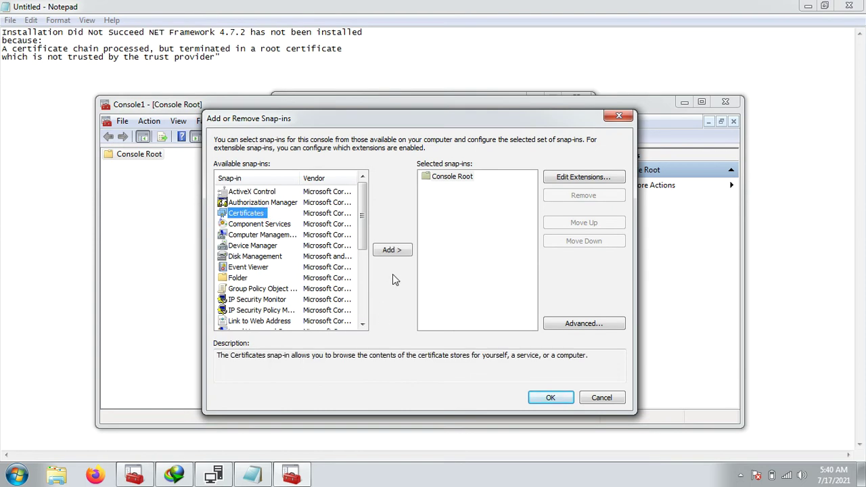
click(389, 250)
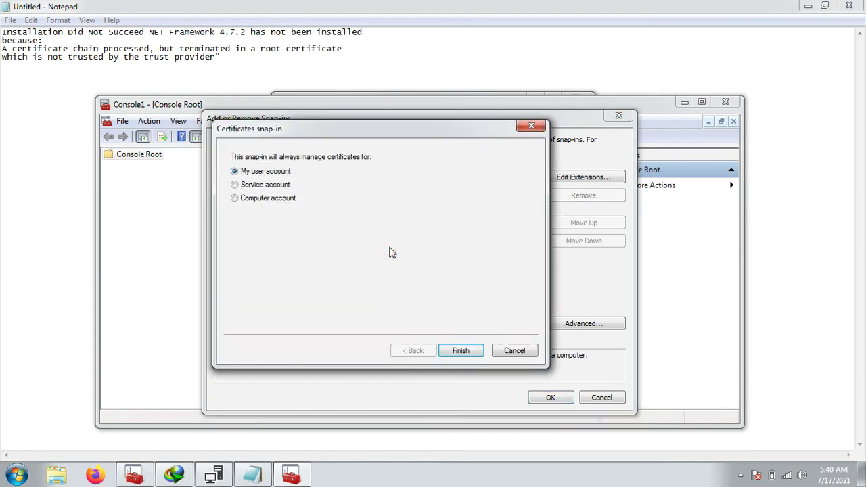
click(270, 202)
click(457, 350)
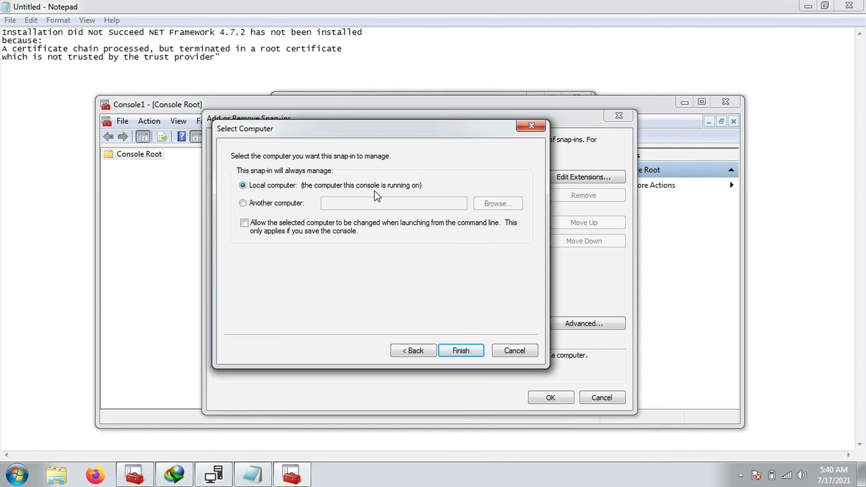
click(459, 353)
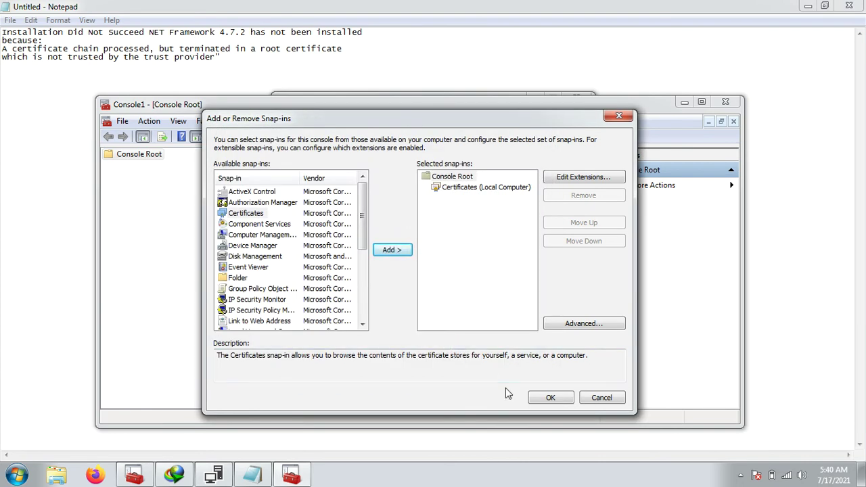
- Confirm the snap-in and show the 20 Trusted Root Certification Authorities certificates
click(547, 398)
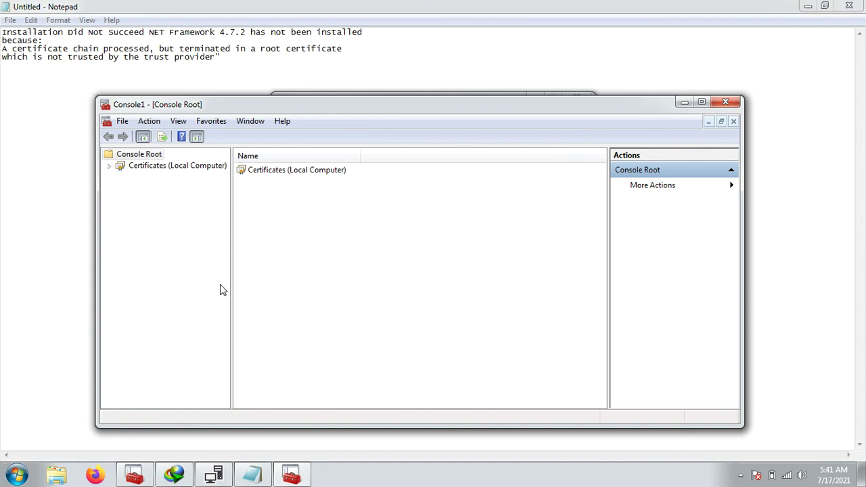
double_click(145, 156)
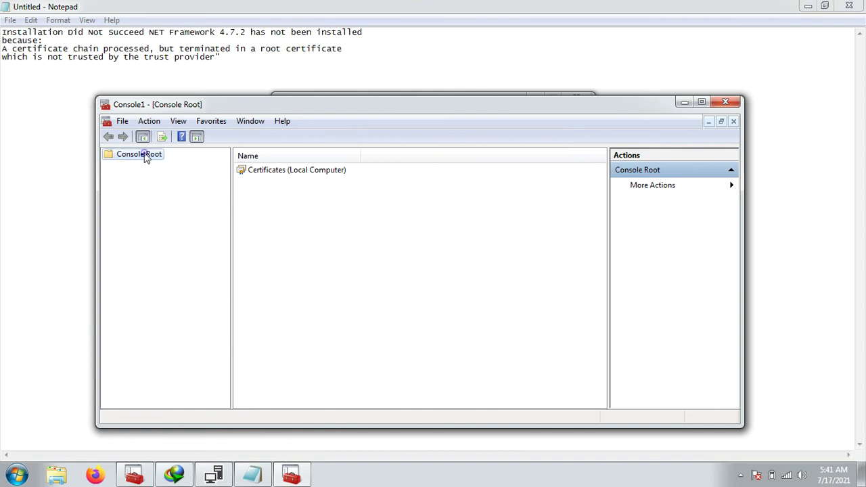
double_click(145, 156)
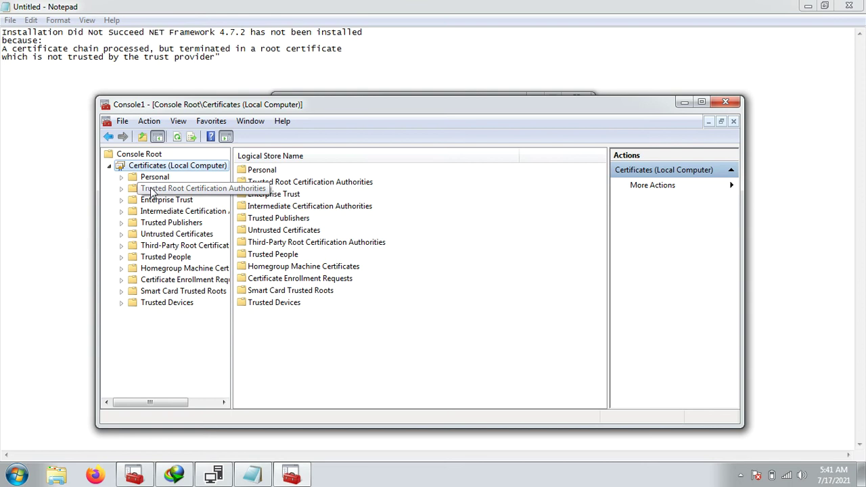
double_click(151, 192)
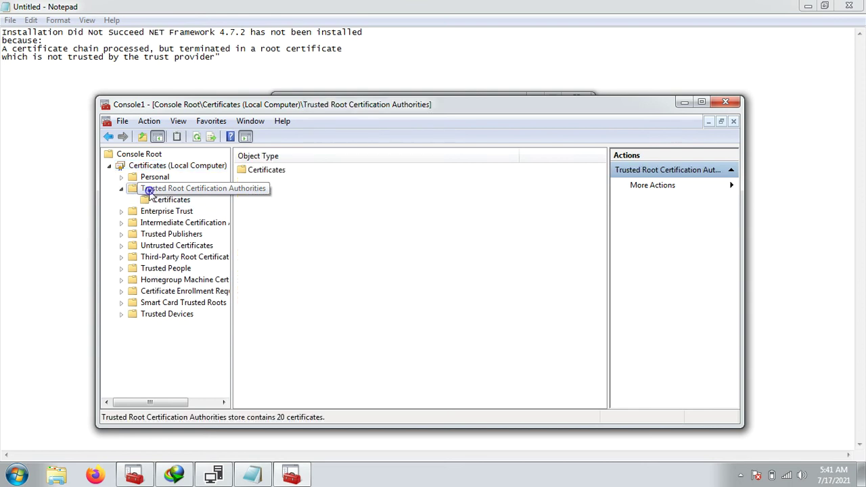
click(172, 200)
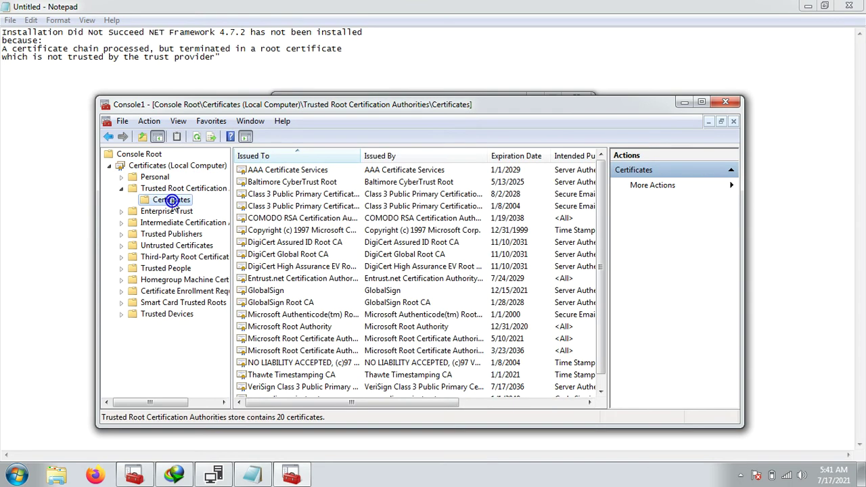
right_click(173, 201)
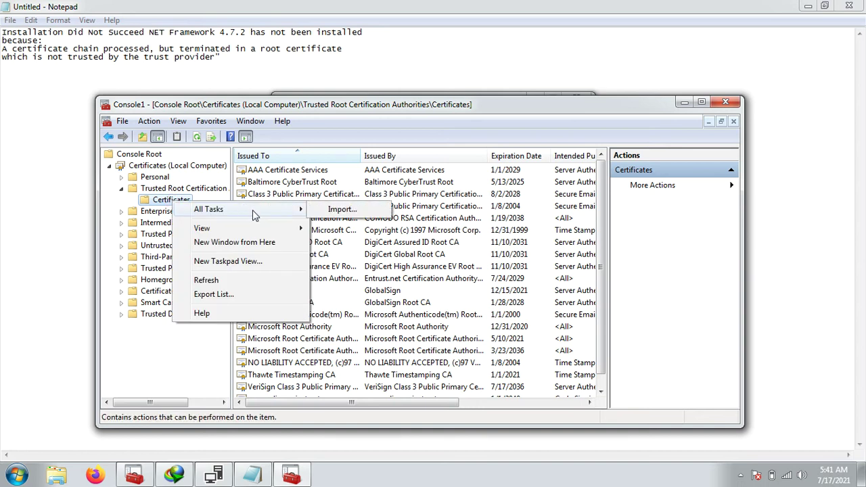
mouse_move(208, 209)
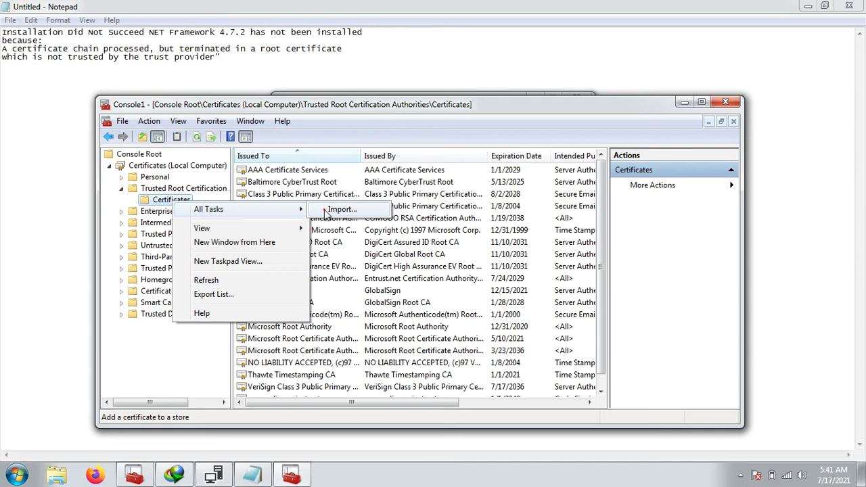
click(326, 211)
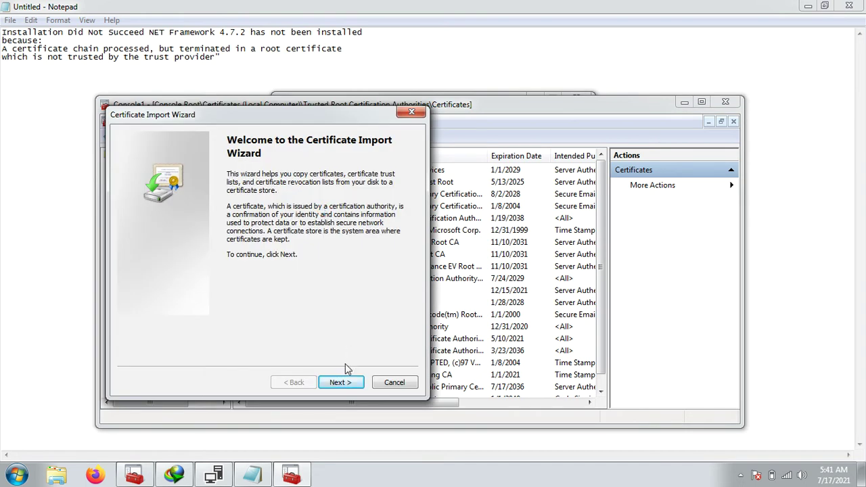
click(339, 382)
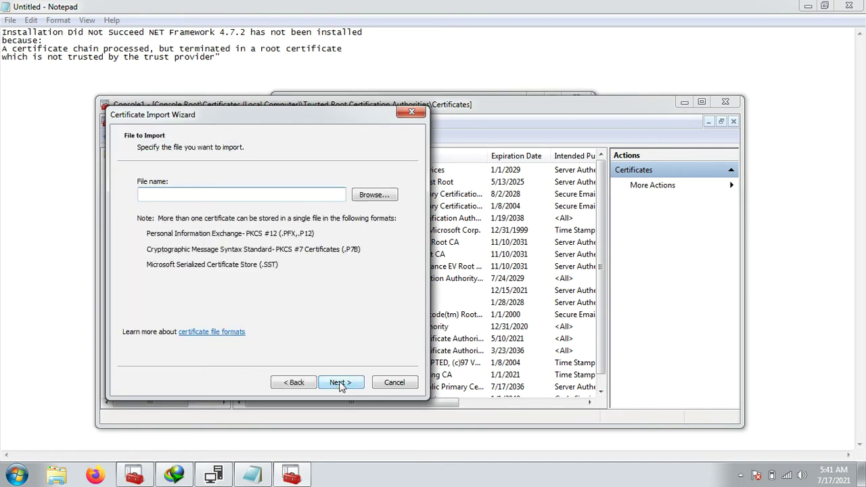
click(364, 195)
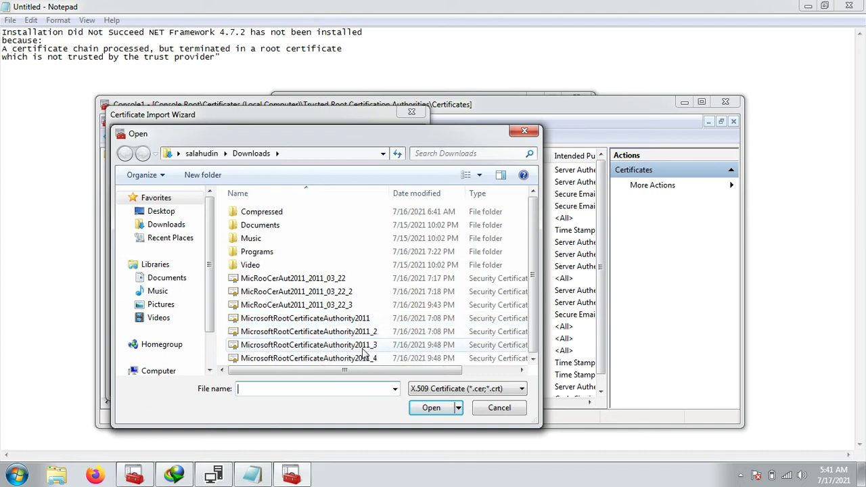
click(499, 407)
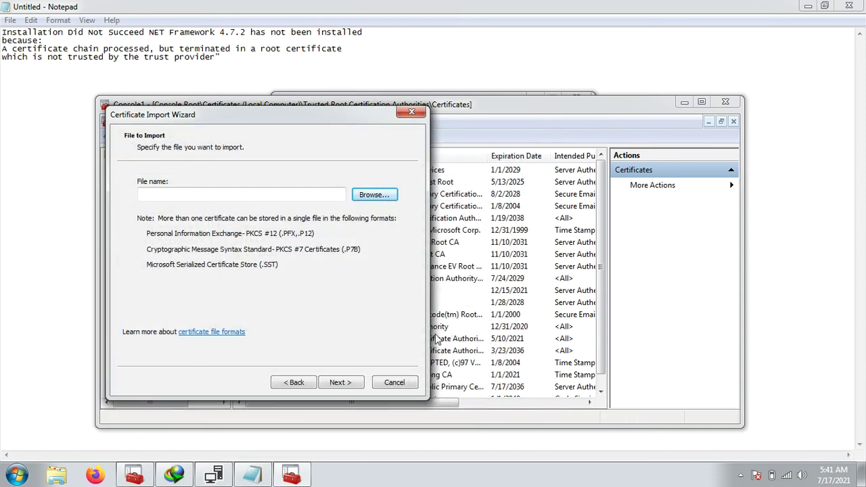
click(392, 383)
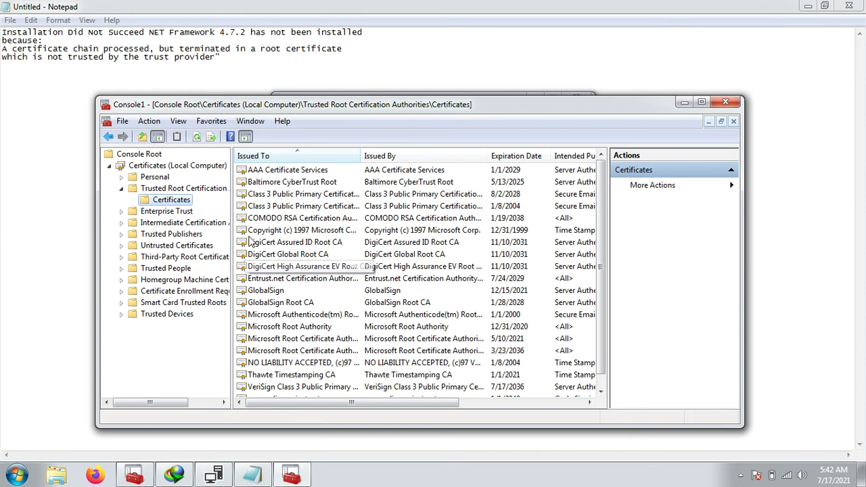
- Import the MicRooCerAut2011_2011_03_22 file, keeping Trusted Root Certification Authorities as the destination
right_click(177, 202)
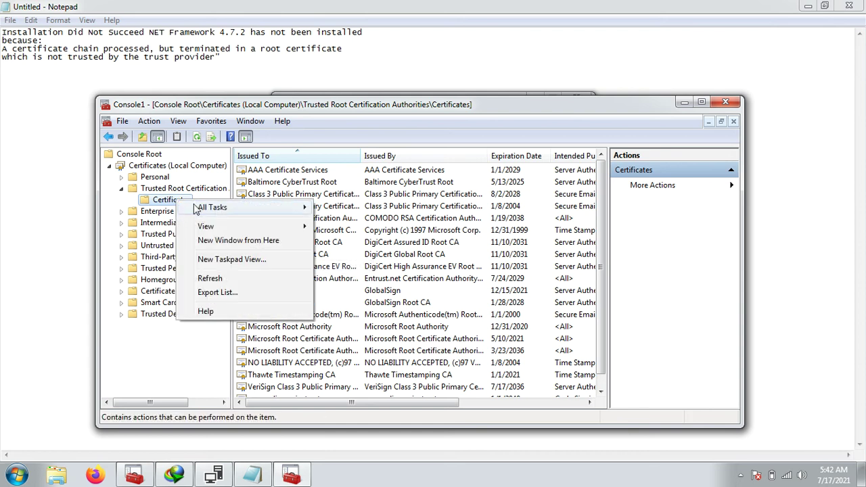
click(362, 208)
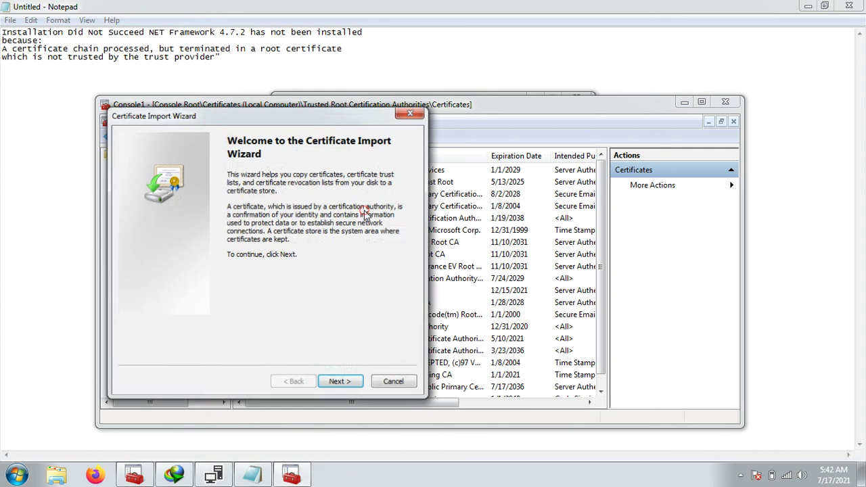
click(342, 382)
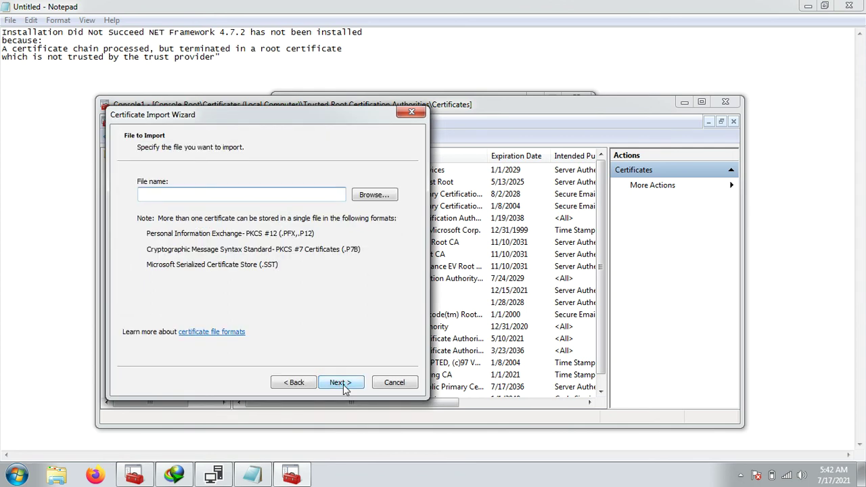
click(372, 196)
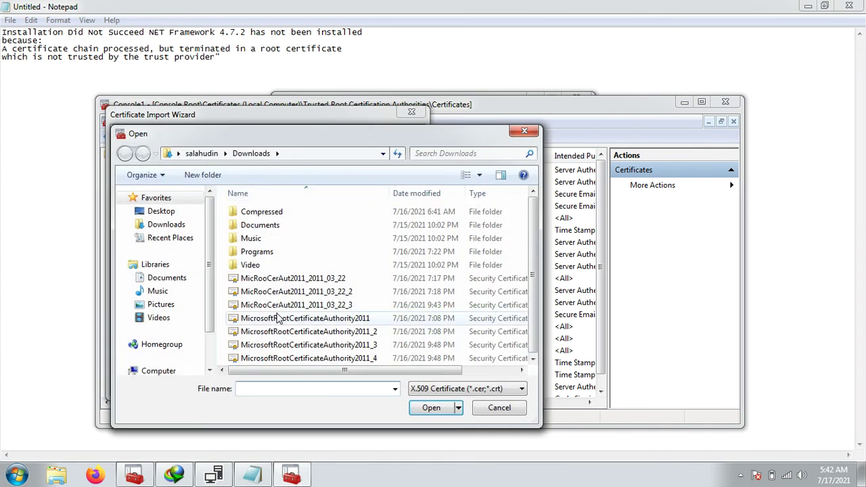
double_click(282, 278)
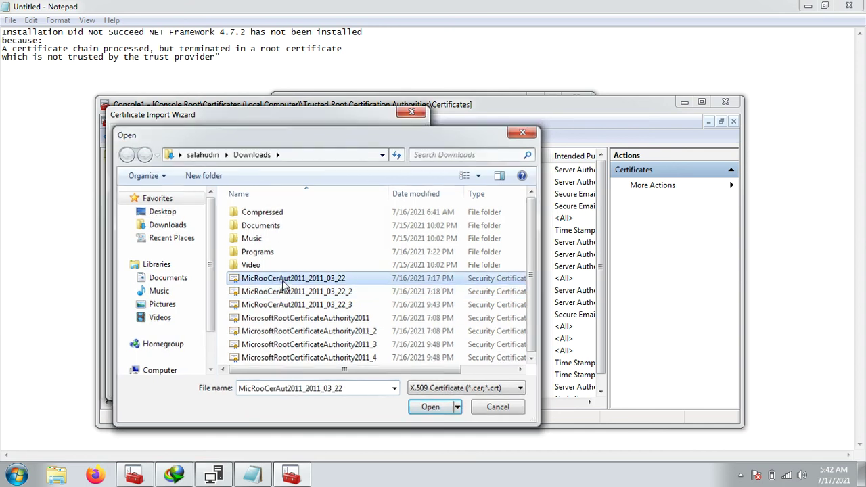
click(323, 384)
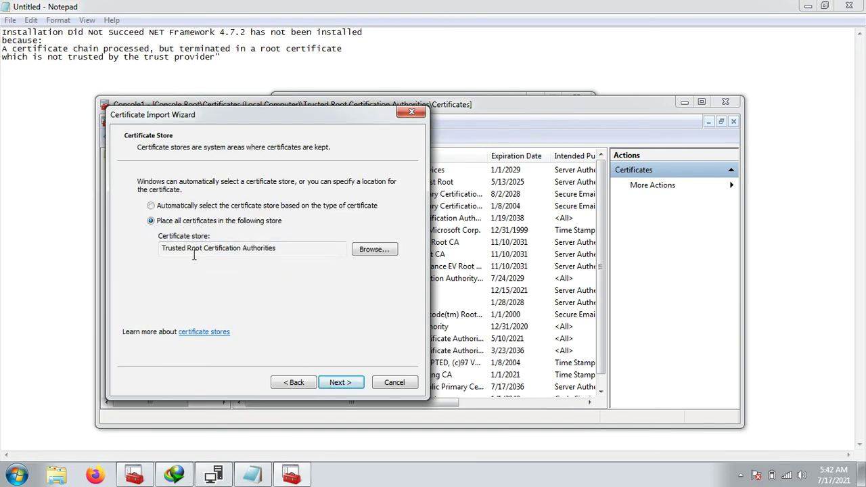
click(340, 382)
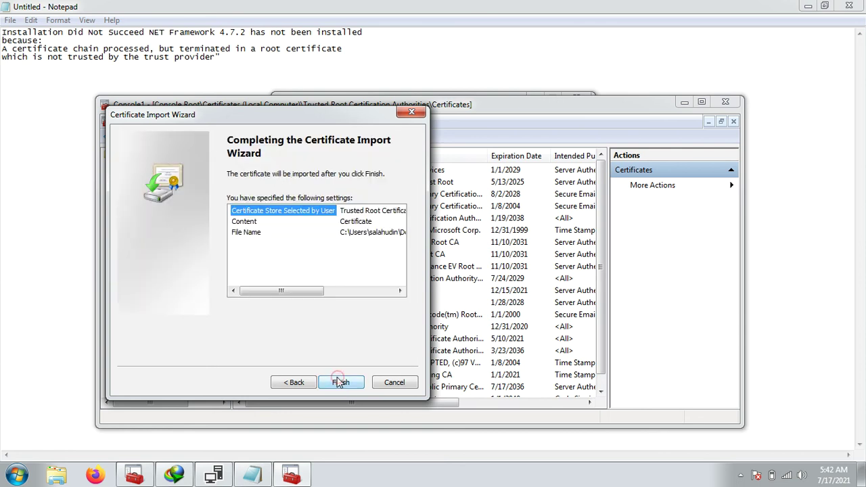
click(329, 384)
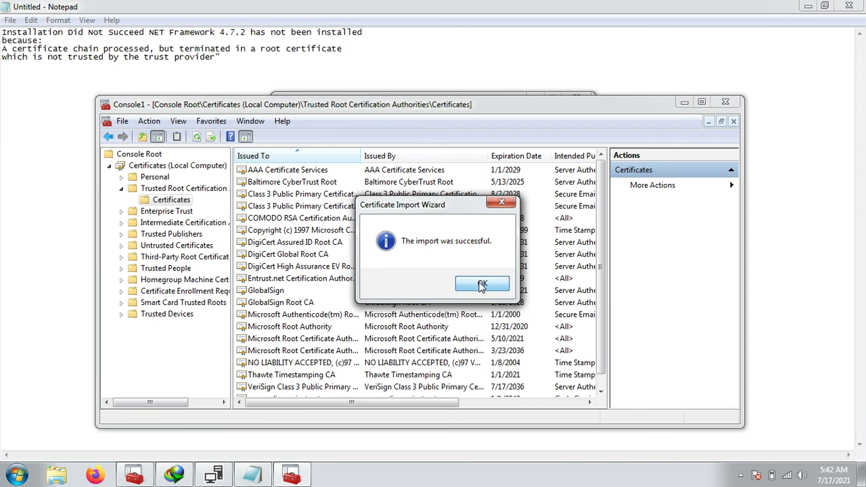
- Dismiss the import success message and close the console without saving its settings
click(481, 286)
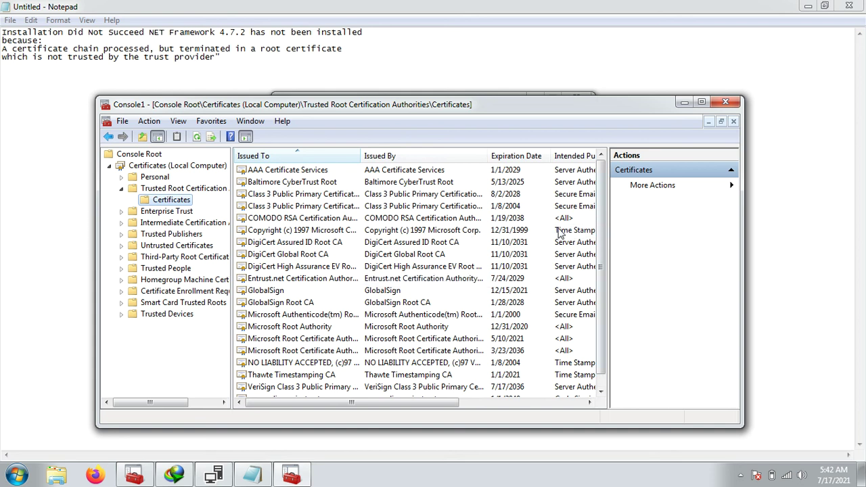
click(600, 391)
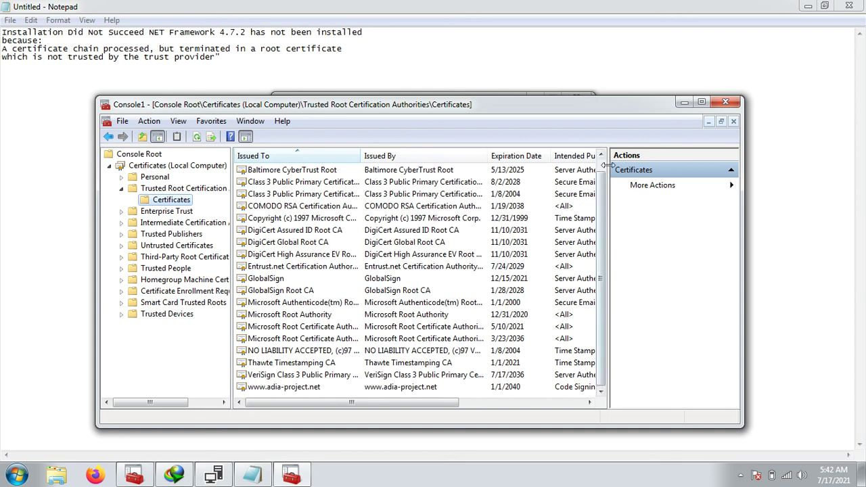
click(725, 102)
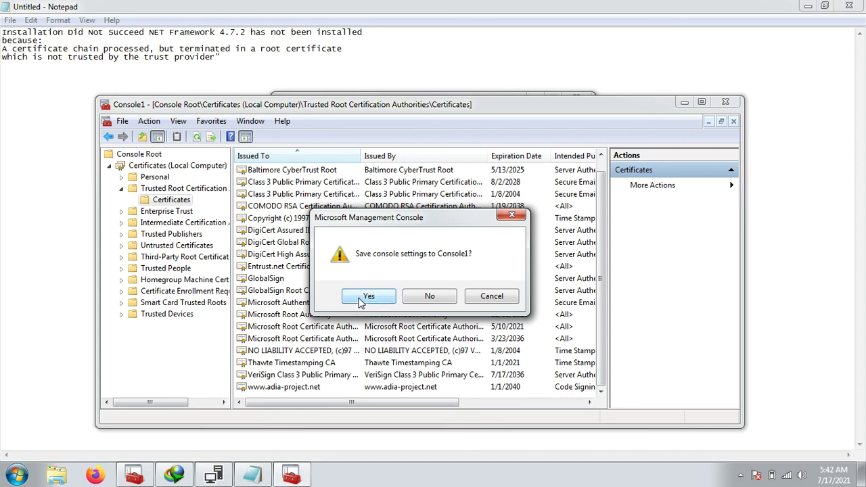
click(428, 295)
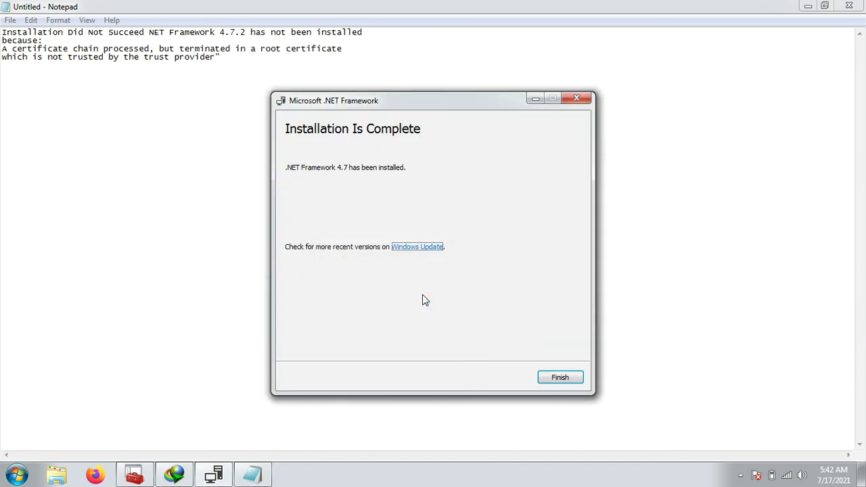